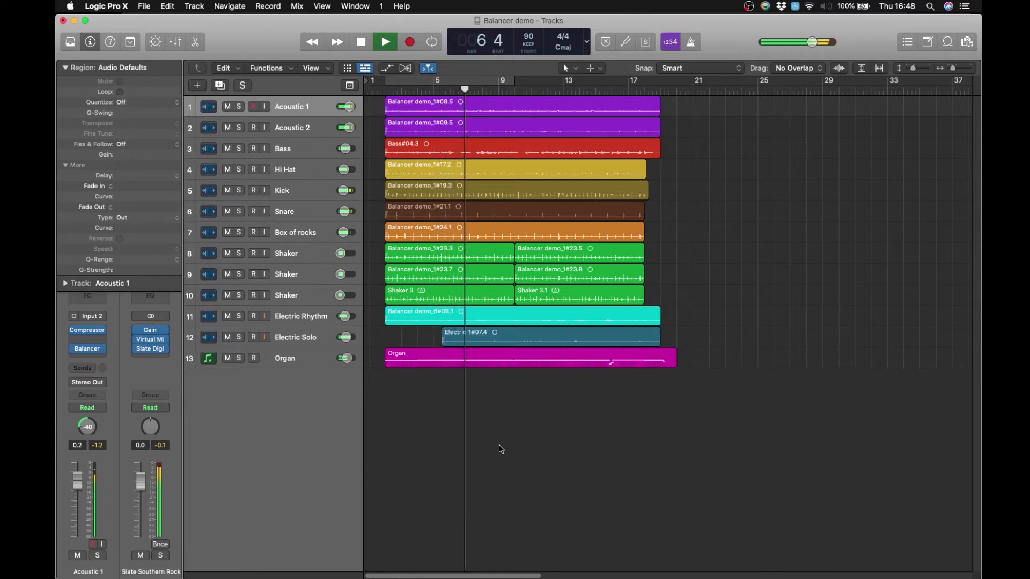
Stop playback, return the playhead to just before the regions at bar 1 beat 4, and select the Acoustic 1 region
{"action": "key", "text": "space"}
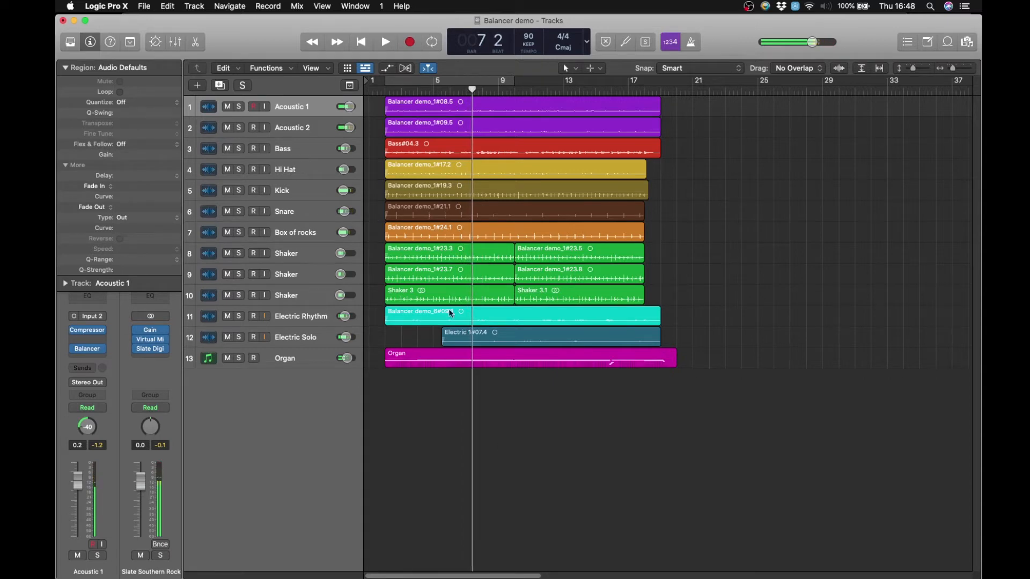
{"action": "left_click", "coordinate": [418, 92]}
{"action": "left_click_drag", "start_coordinate": [408, 97], "coordinate": [375, 95]}
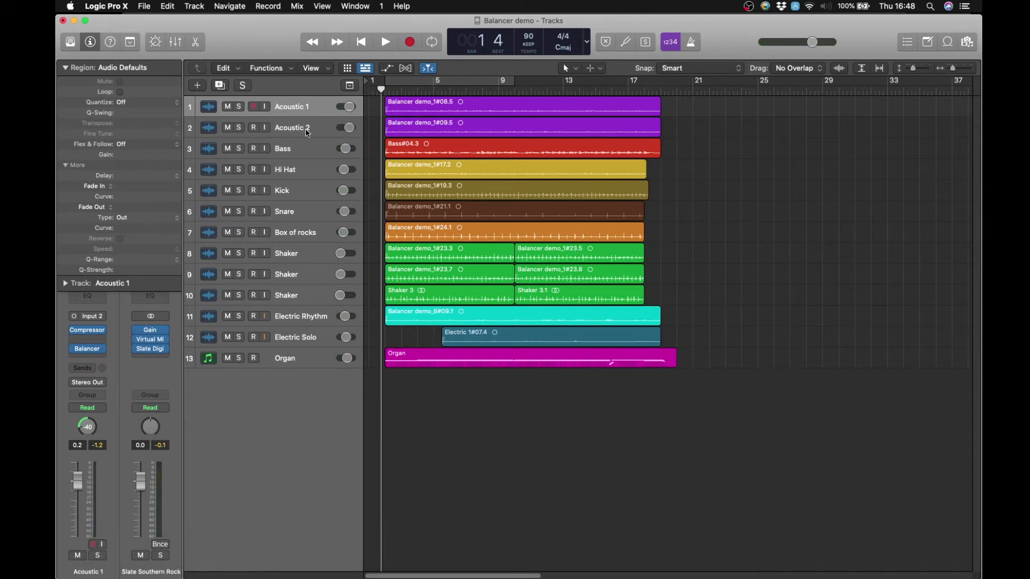
{"action": "left_click", "coordinate": [482, 109]}
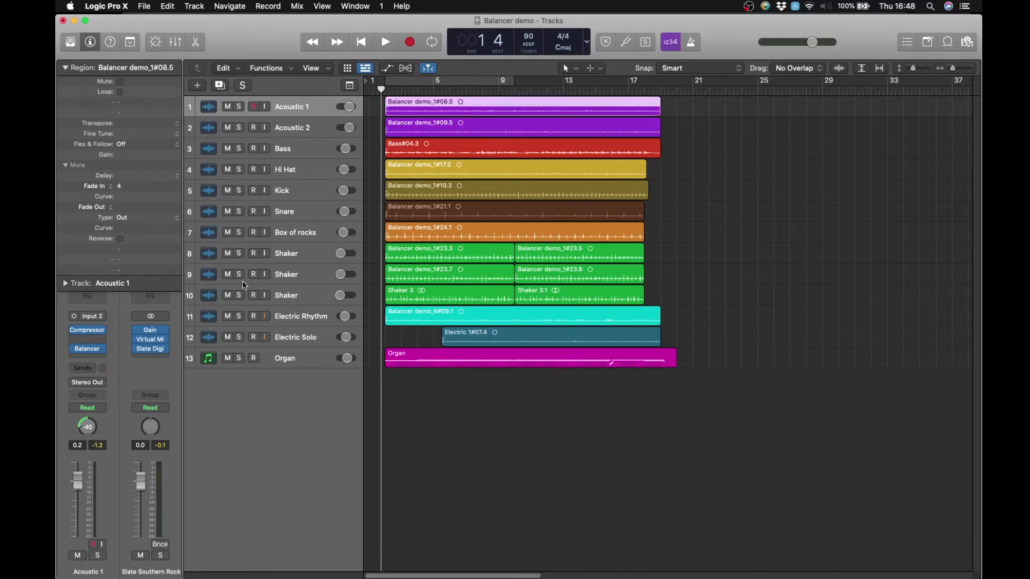
{"action": "mouse_move", "coordinate": [92, 351]}
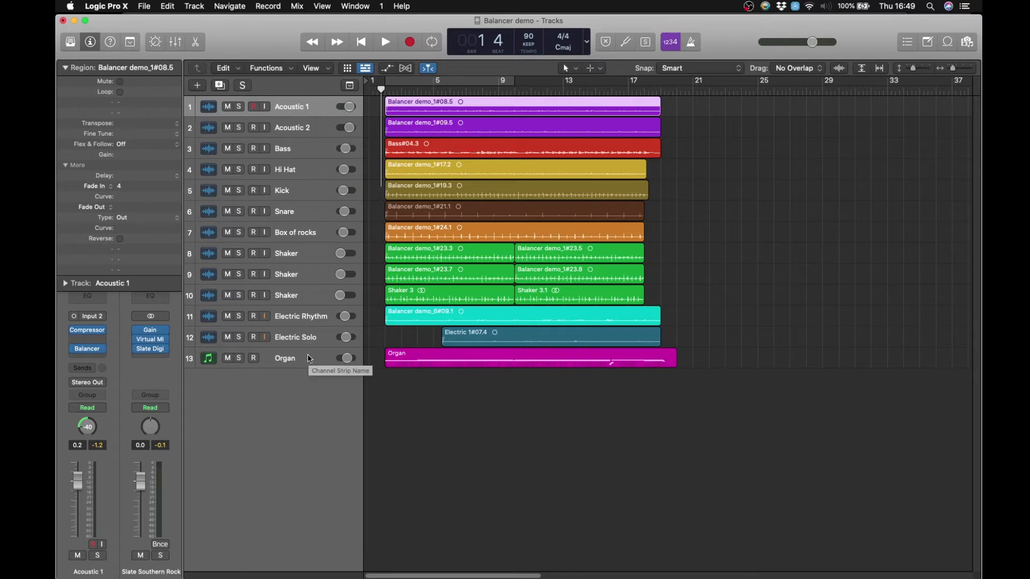
Show the mixer and examine the source profiles of Acoustic 1's Balancer plug-in, keeping A-Guitar before closing its window
{"action": "key", "text": "x"}
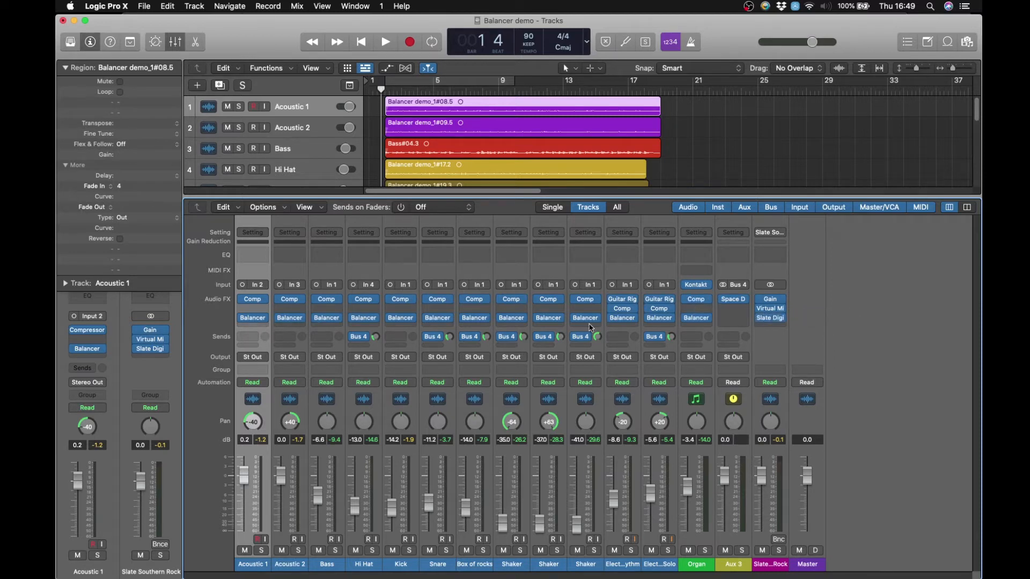
{"action": "left_click", "coordinate": [254, 319]}
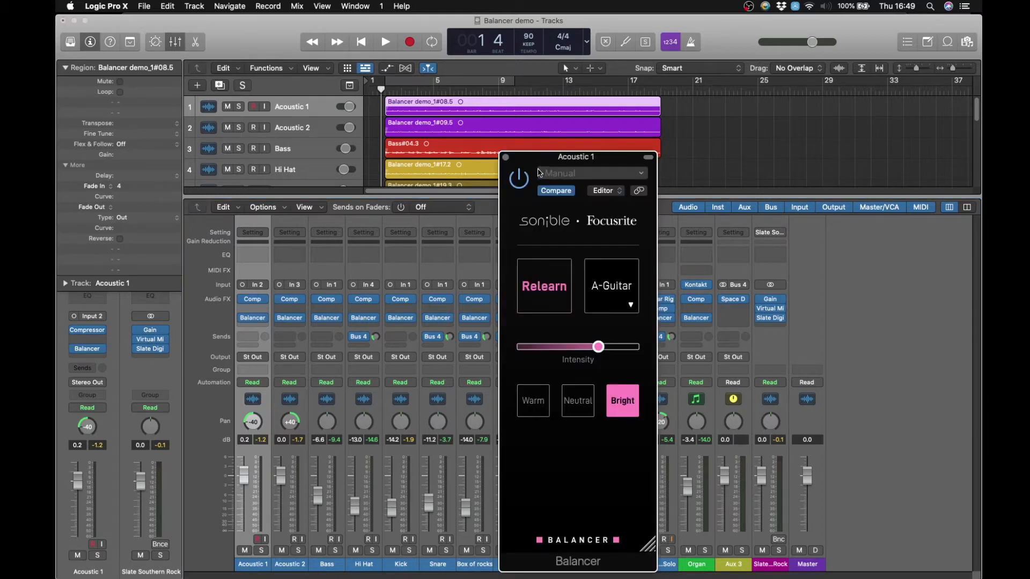
{"action": "left_click_drag", "start_coordinate": [549, 94], "coordinate": [461, 4]}
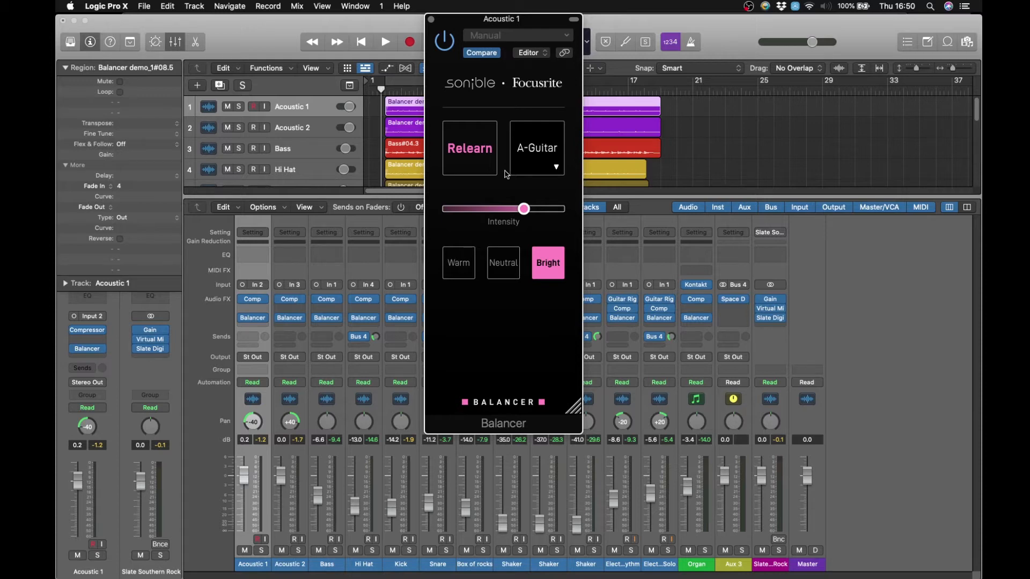
{"action": "left_click", "coordinate": [530, 162]}
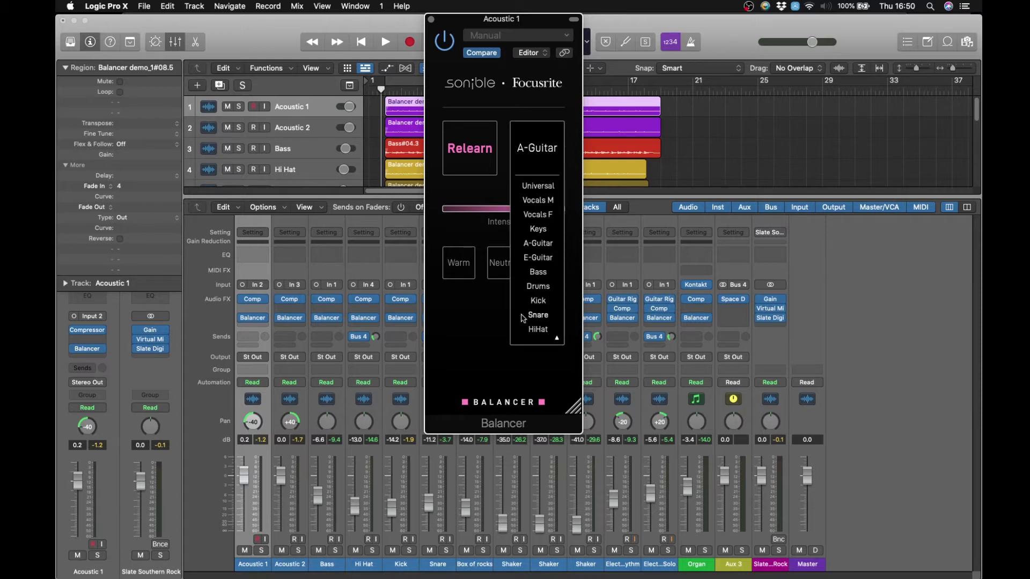
{"action": "left_click", "coordinate": [527, 244]}
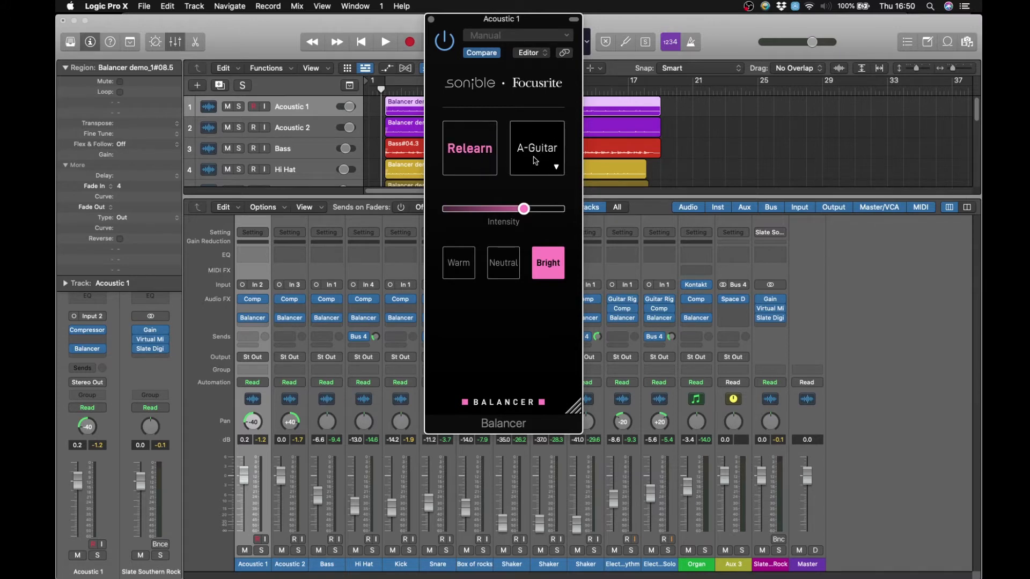
{"action": "left_click", "coordinate": [431, 20]}
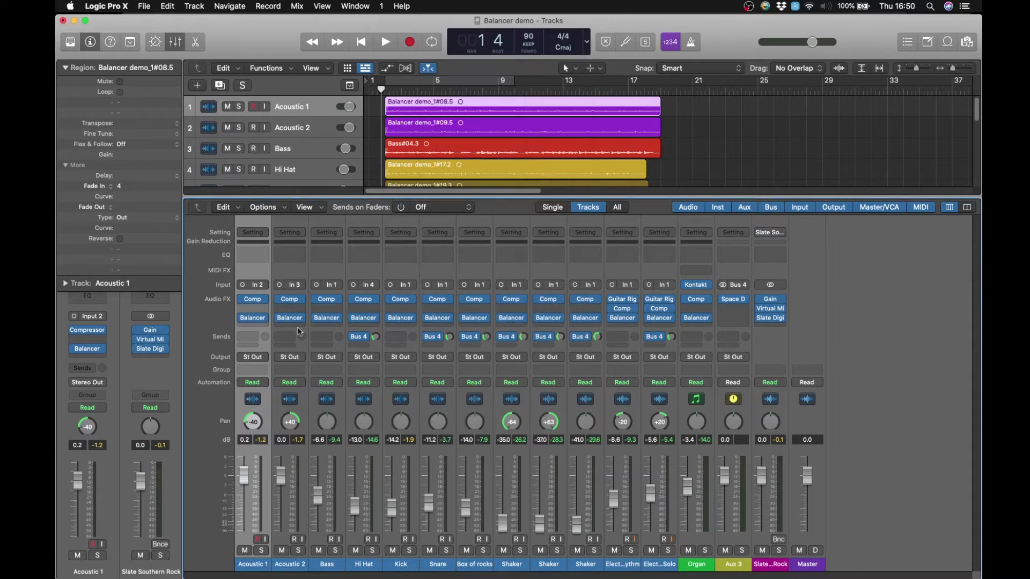
Remove Balancer from Acoustic 1 and insert a fresh instance of it in the same effect slot
{"action": "left_click", "coordinate": [262, 318]}
{"action": "left_click", "coordinate": [274, 334]}
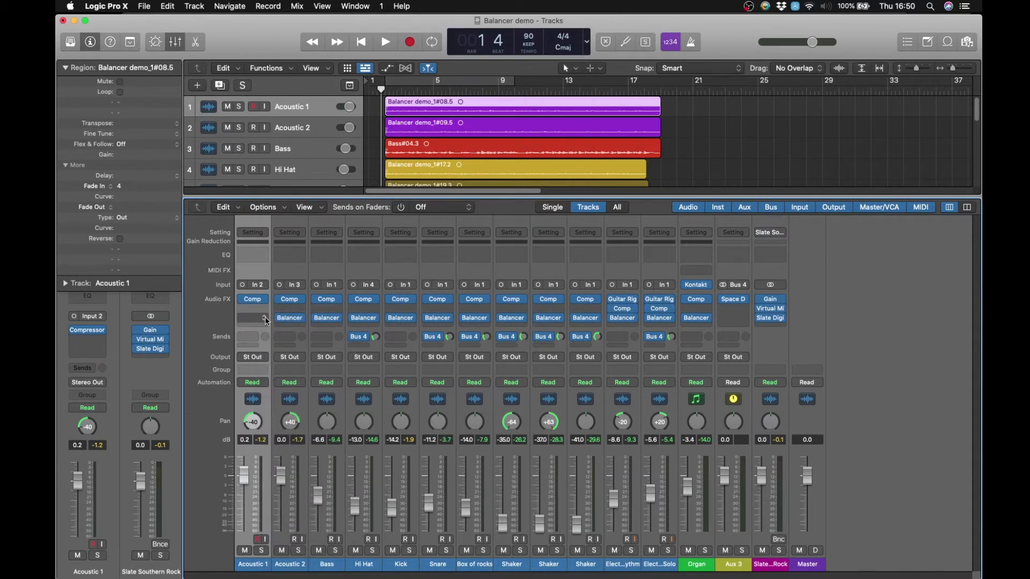
{"action": "left_click", "coordinate": [251, 318]}
{"action": "mouse_move", "coordinate": [279, 341]}
{"action": "left_click", "coordinate": [341, 340]}
{"action": "left_click_drag", "start_coordinate": [471, 163], "coordinate": [579, 28]}
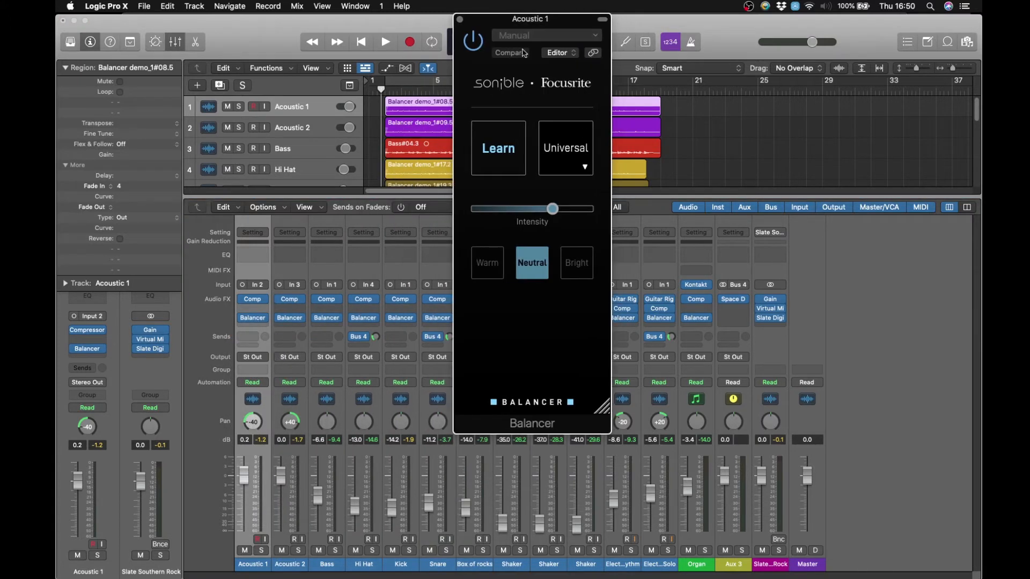
Solo Acoustic 1 with its pan centred and play a few bars from the region's start with Balancer bypassed
{"action": "left_click", "coordinate": [240, 108]}
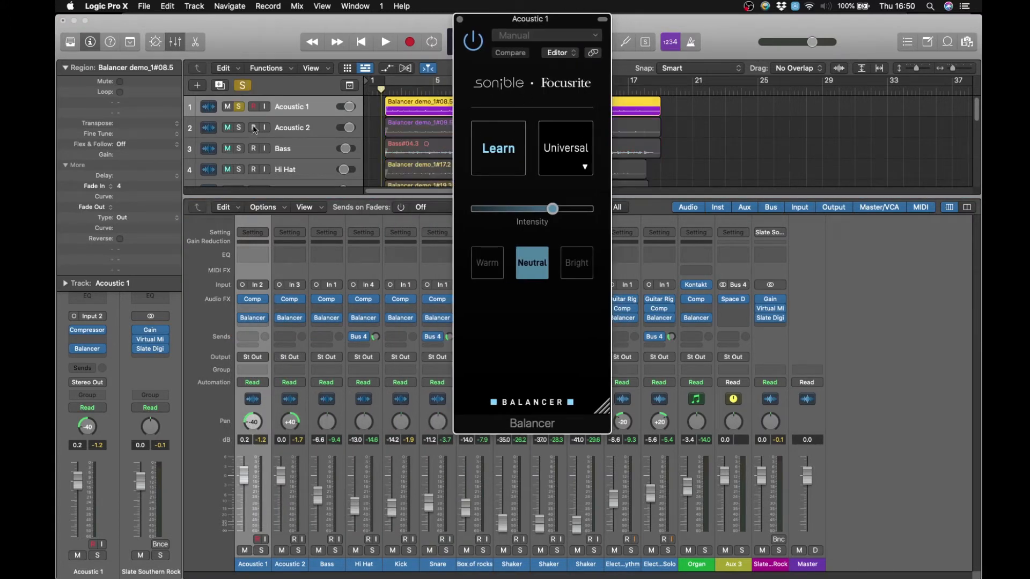
{"action": "left_click", "coordinate": [256, 426], "text": "alt"}
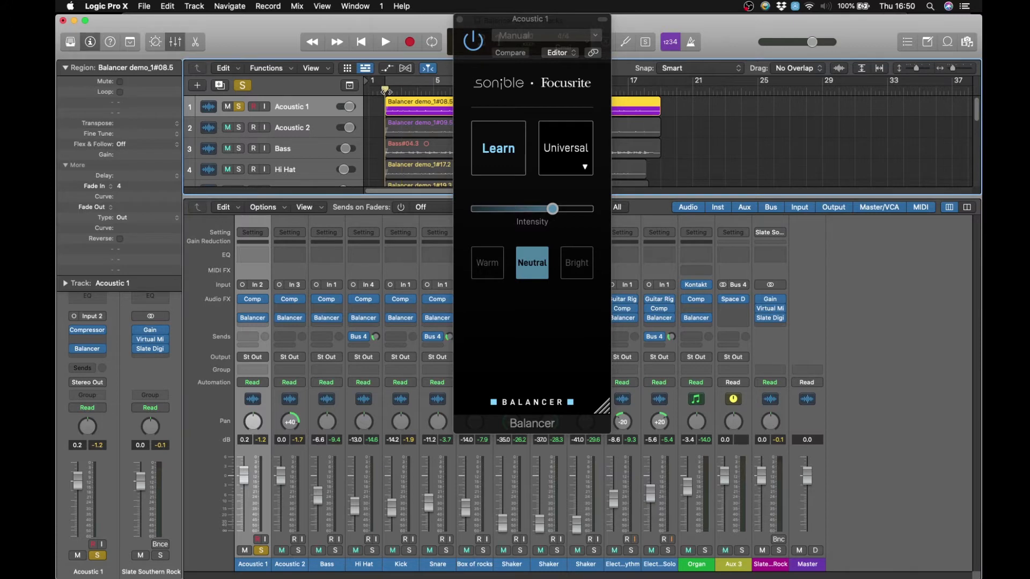
{"action": "left_click", "coordinate": [499, 113]}
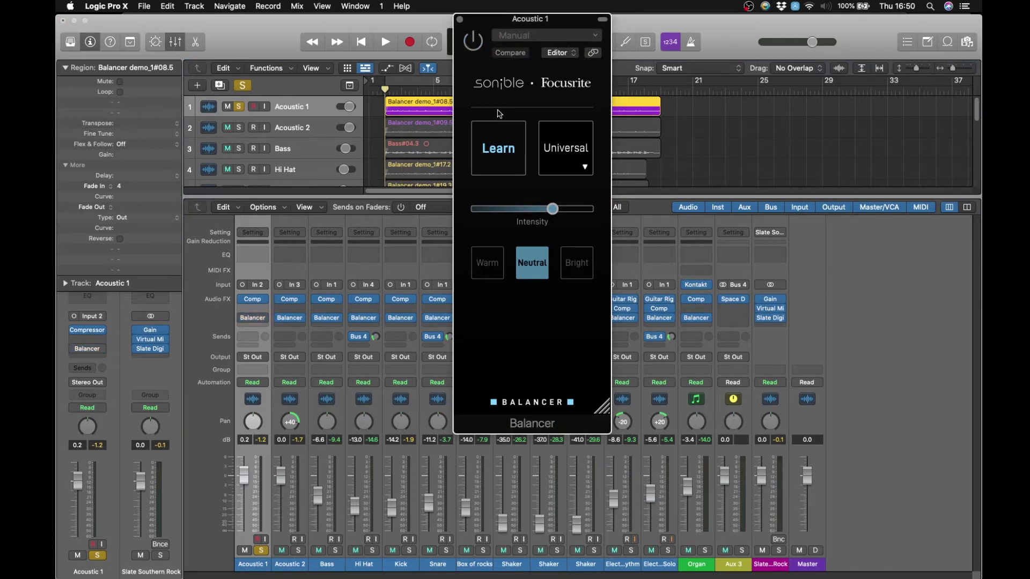
{"action": "mouse_move", "coordinate": [248, 323]}
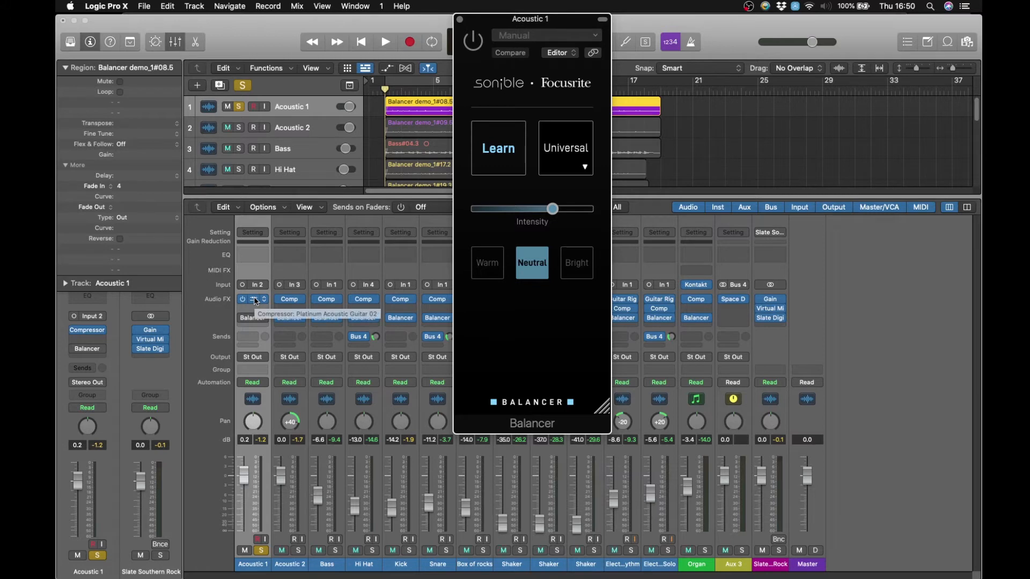
{"action": "key", "text": "space"}
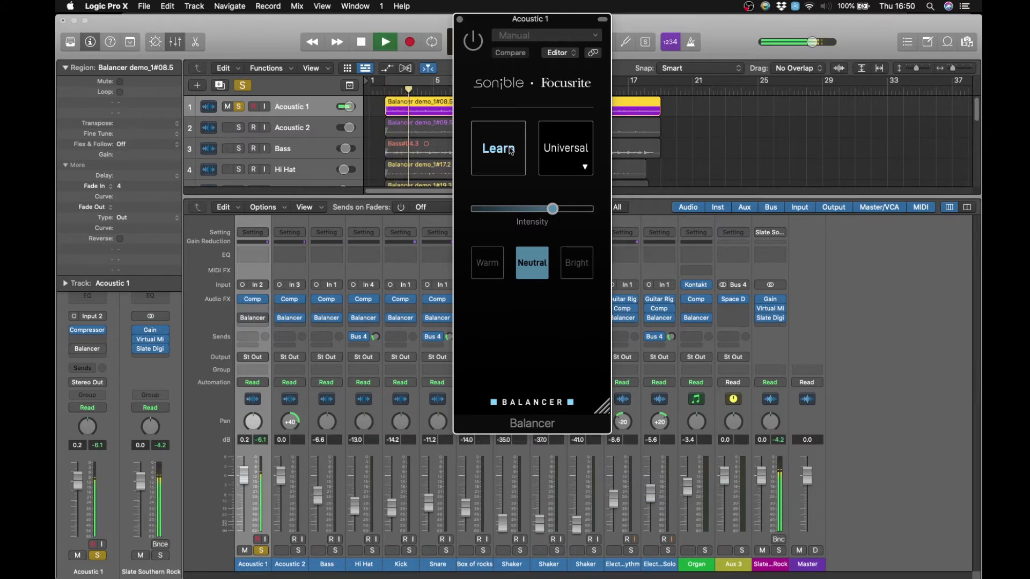
{"action": "key", "text": "space"}
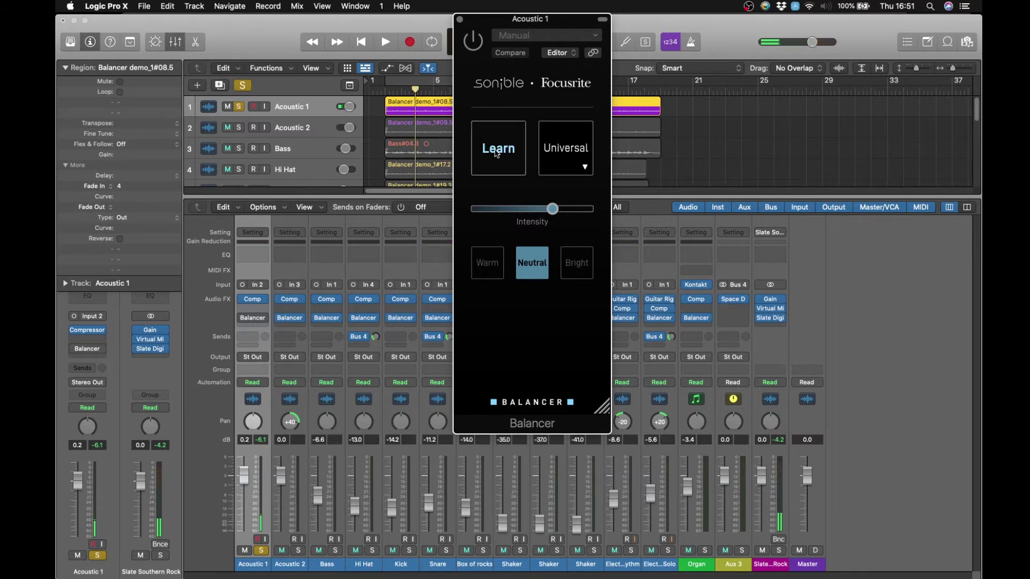
Play Acoustic 1 from the region's start and let Balancer learn its signal with the Universal profile, then stop playback
{"action": "left_click_drag", "start_coordinate": [394, 93], "coordinate": [383, 93]}
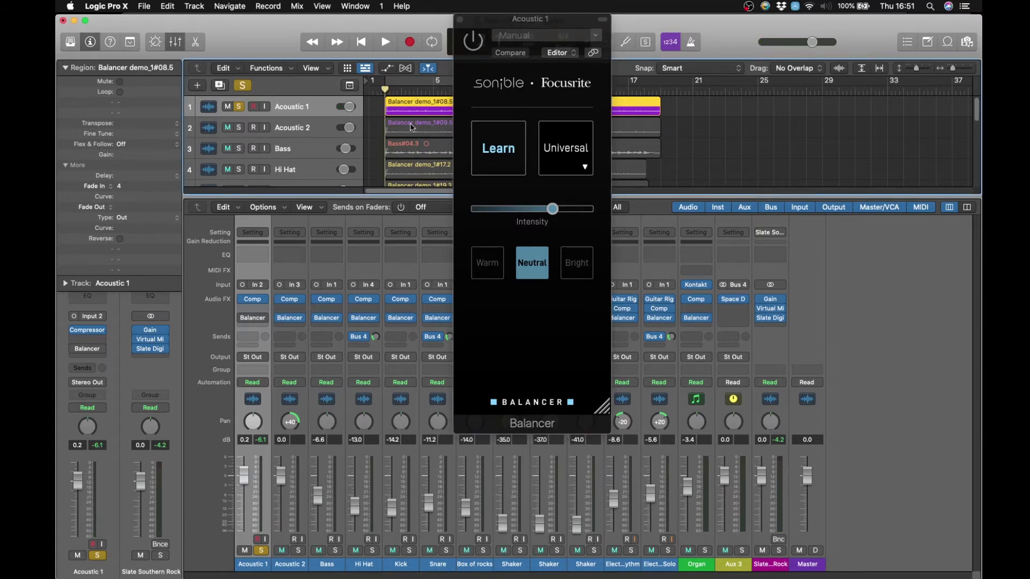
{"action": "key", "text": "space"}
{"action": "left_click", "coordinate": [500, 152]}
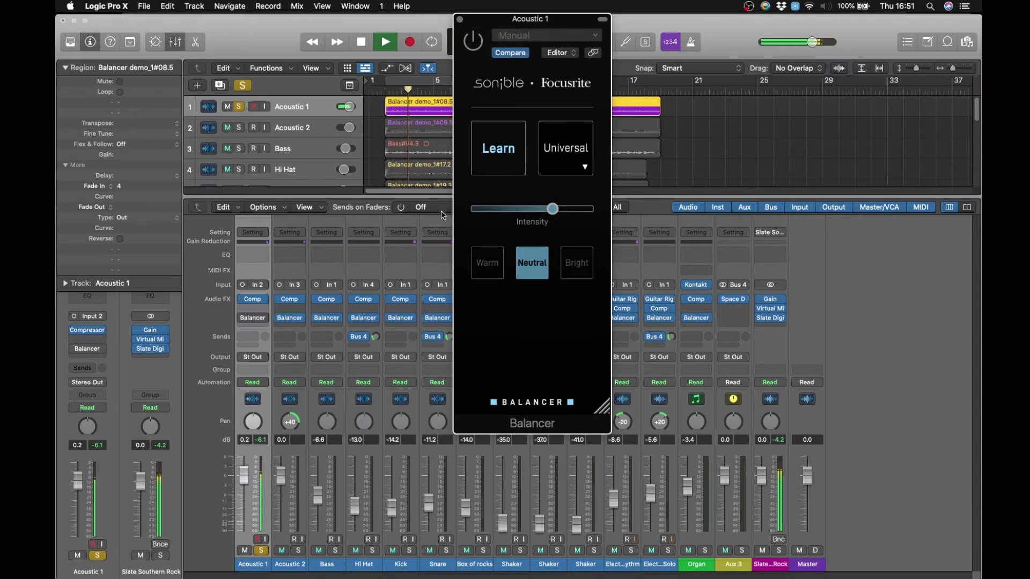
{"action": "left_click", "coordinate": [496, 150]}
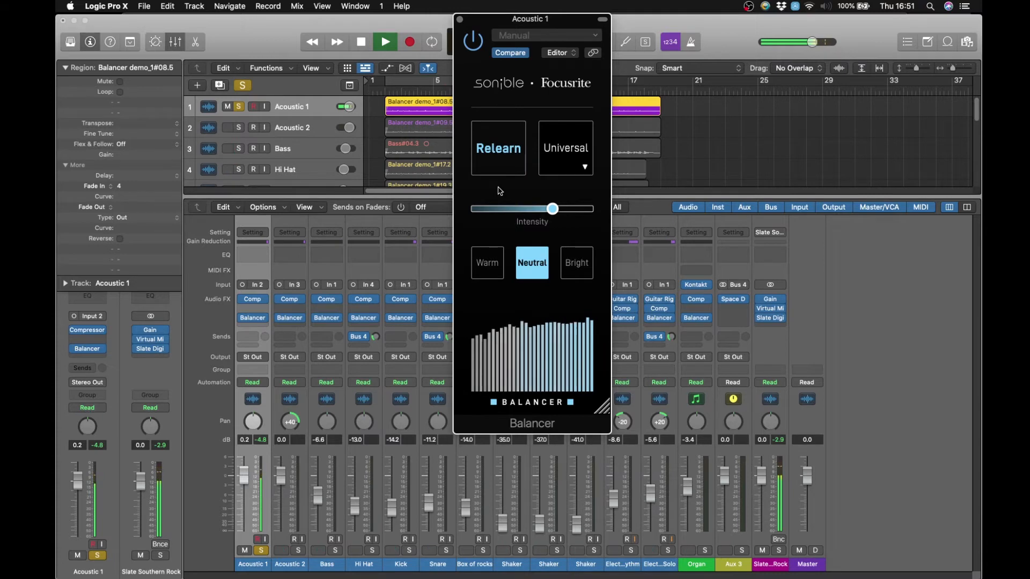
{"action": "key", "text": "space"}
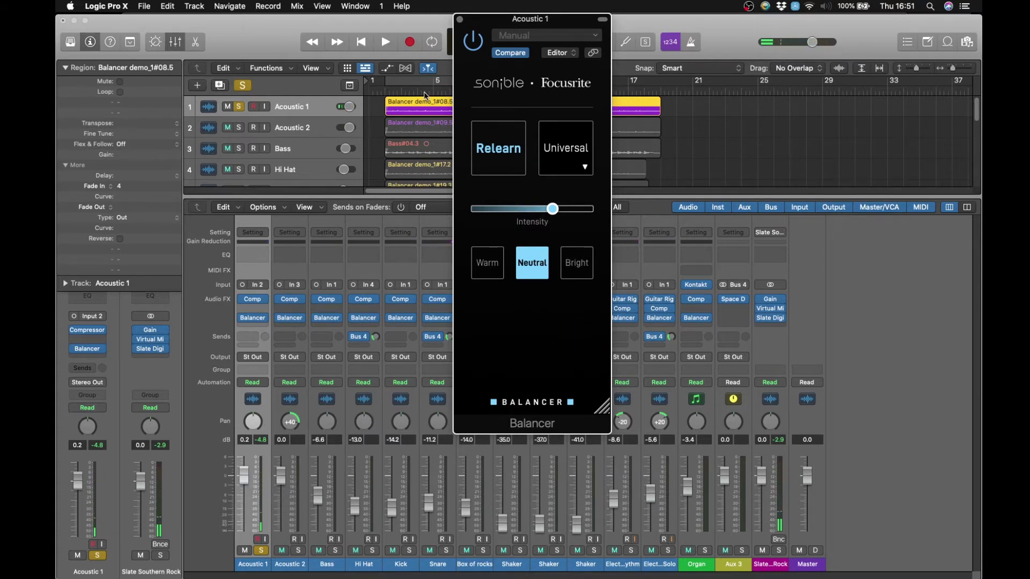
Set Balancer's source profile to A-Guitar and audition Acoustic 1 from the region's start
{"action": "left_click", "coordinate": [392, 100]}
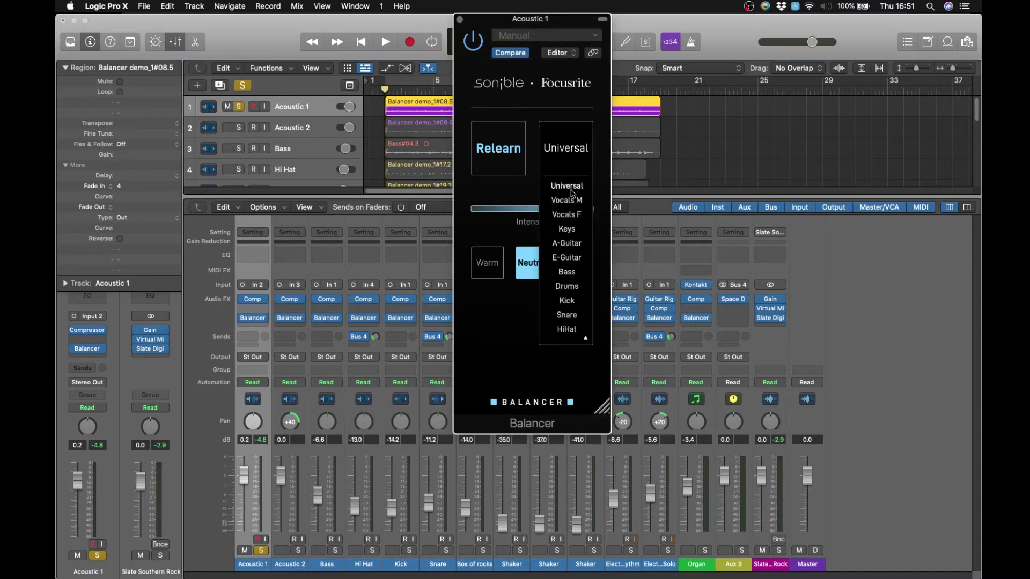
{"action": "left_click", "coordinate": [566, 244]}
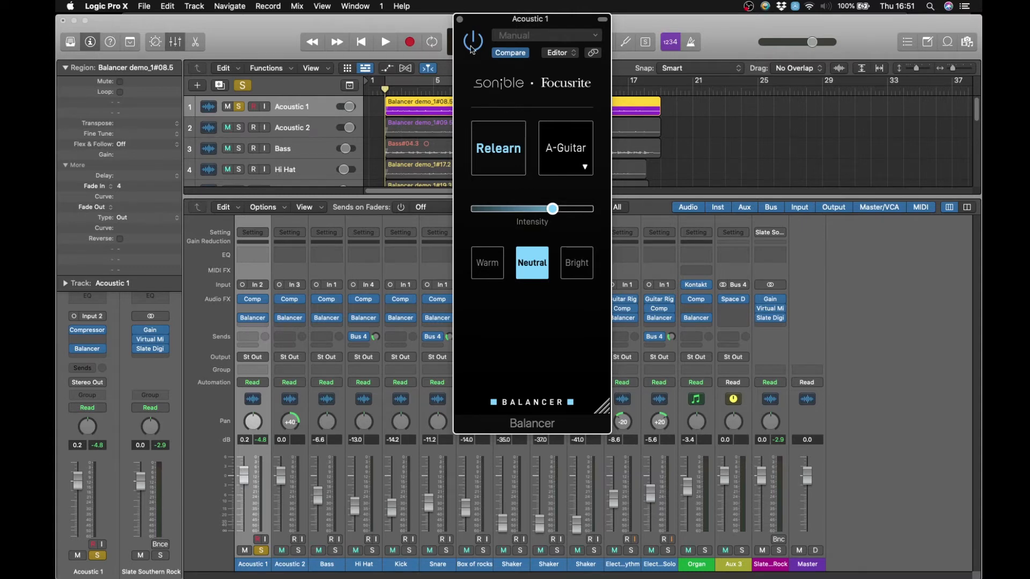
{"action": "key", "text": "space"}
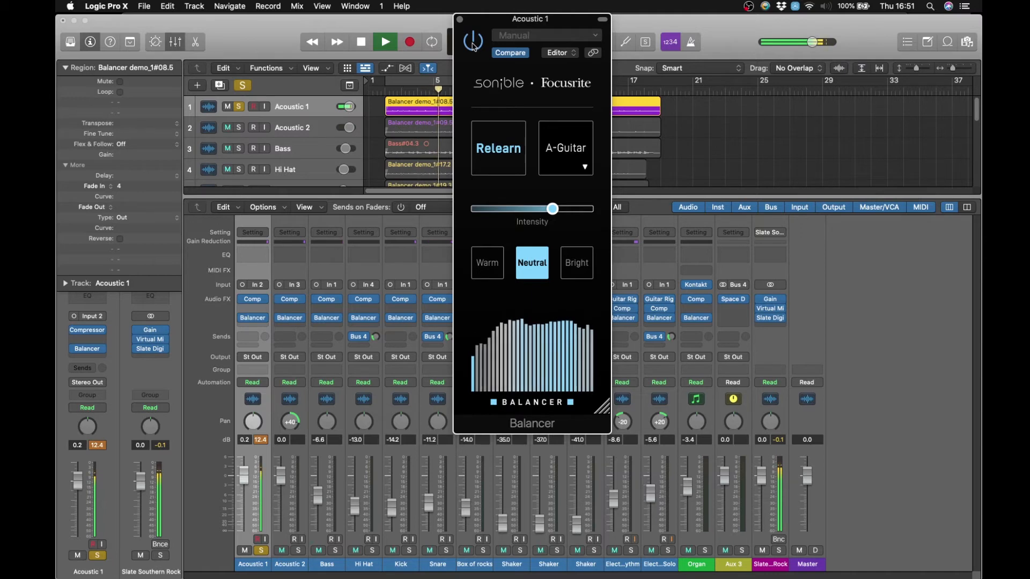
{"action": "key", "text": "space"}
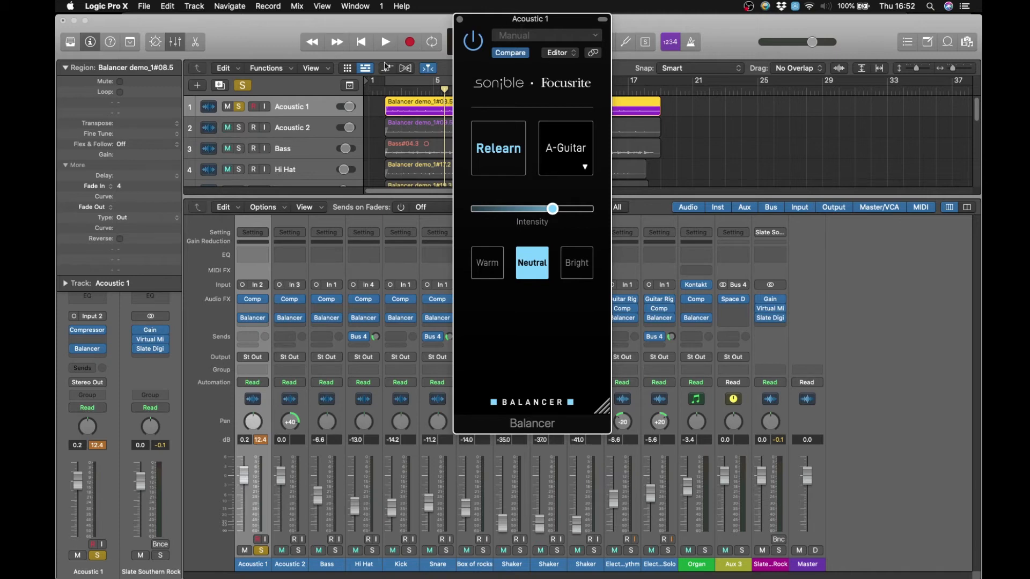
During playback from the region's start, compare Balancer's Warm, Neutral and Bright styles, settle on Bright, and try out the Intensity slider
{"action": "left_click", "coordinate": [393, 109]}
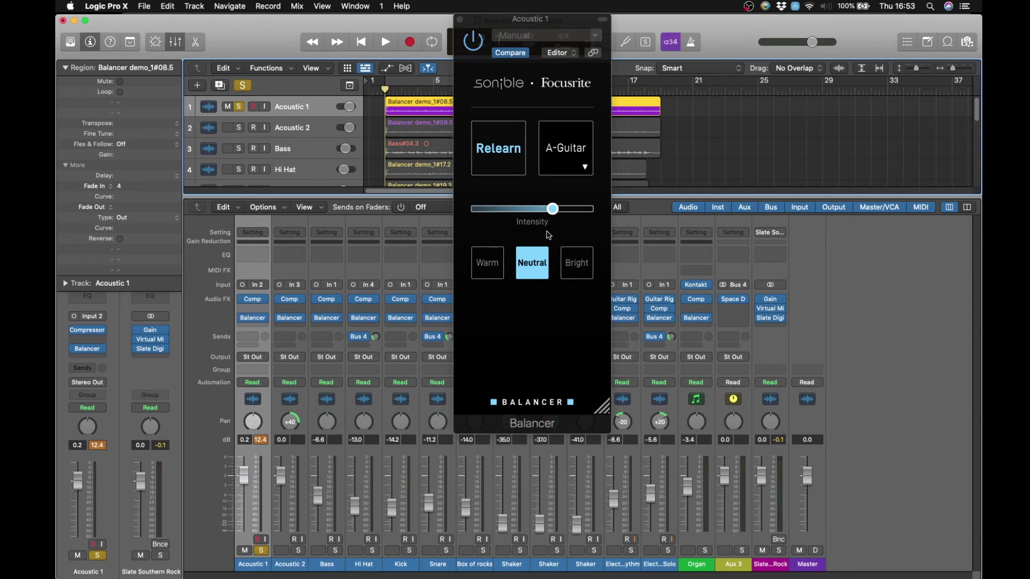
{"action": "key", "text": "space"}
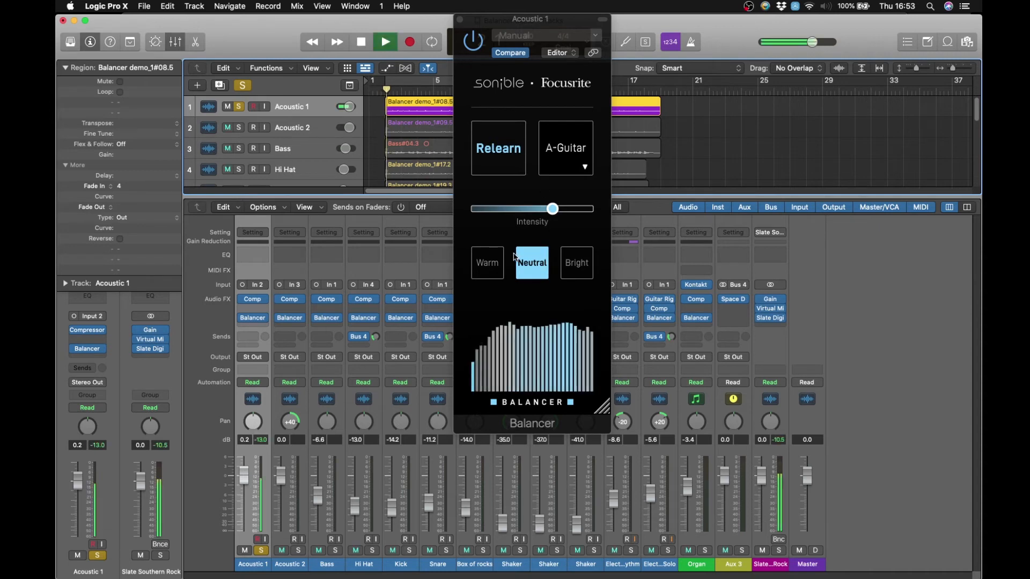
{"action": "left_click", "coordinate": [488, 264]}
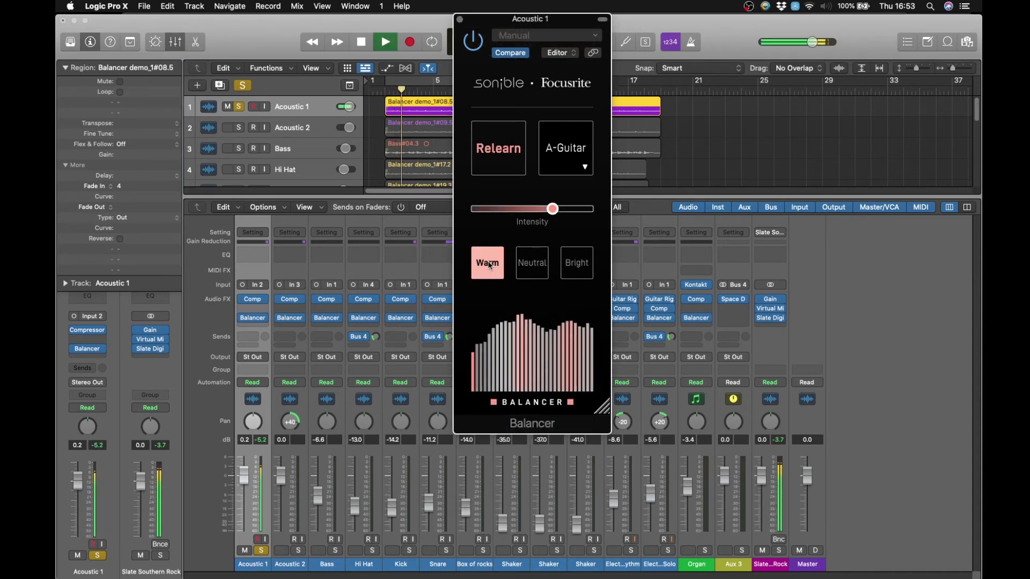
{"action": "left_click", "coordinate": [530, 263]}
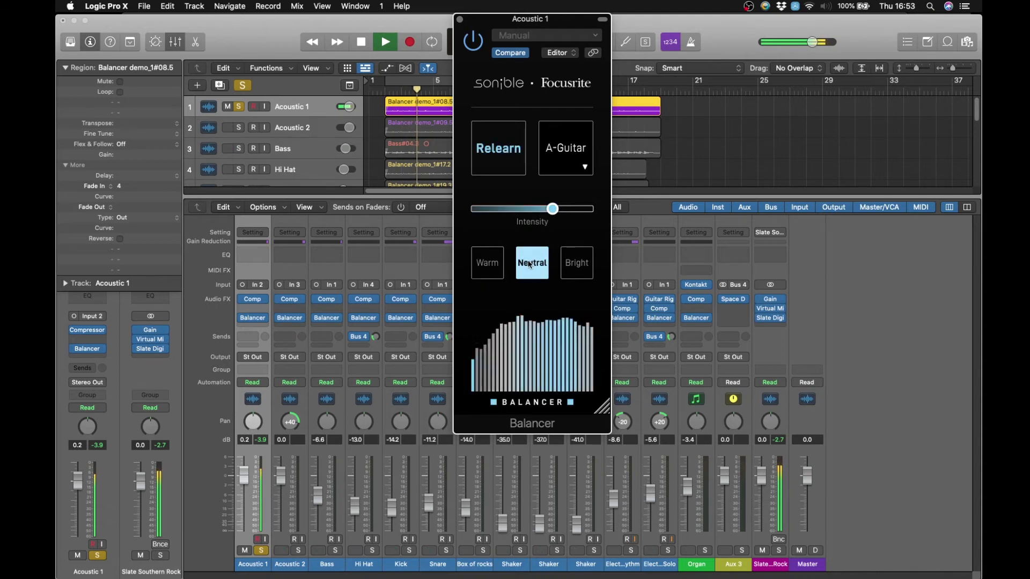
{"action": "left_click", "coordinate": [574, 263]}
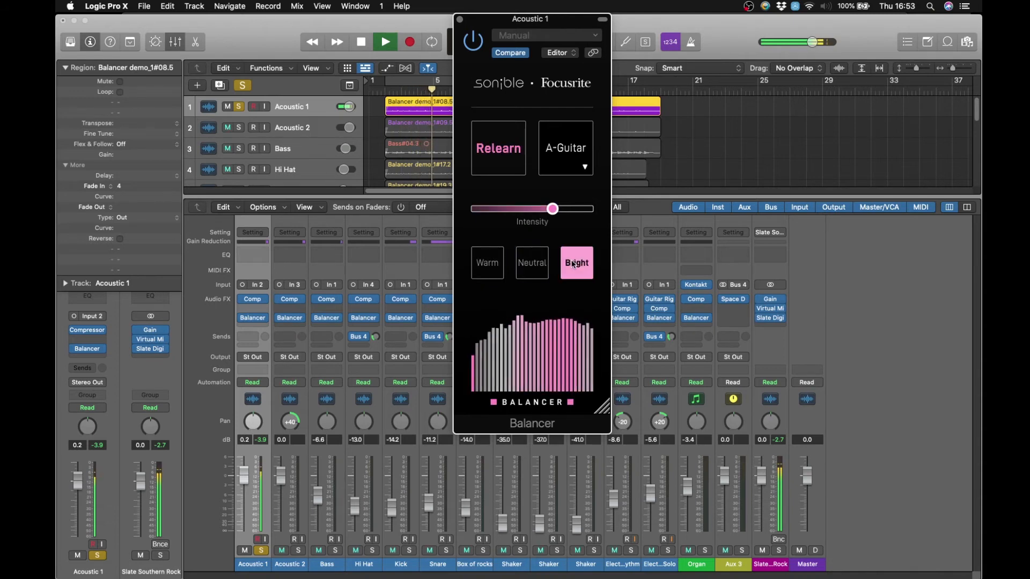
{"action": "mouse_move", "coordinate": [552, 210]}
{"action": "left_mouse_down"}
{"action": "mouse_move", "coordinate": [591, 210]}
{"action": "mouse_move", "coordinate": [472, 212]}
{"action": "mouse_move", "coordinate": [595, 215]}
{"action": "mouse_move", "coordinate": [554, 218]}
{"action": "left_mouse_up"}
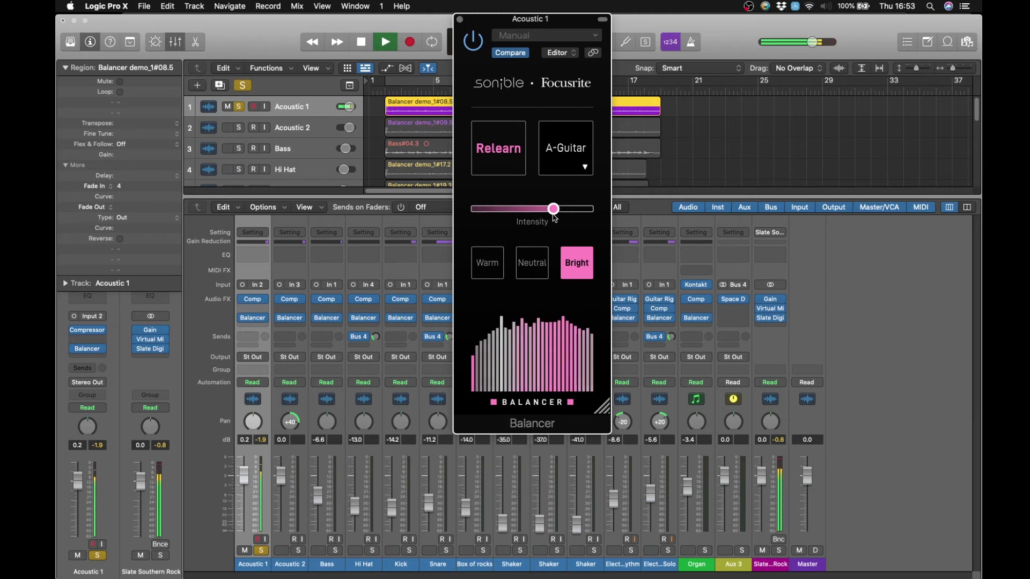
{"action": "key", "text": "space"}
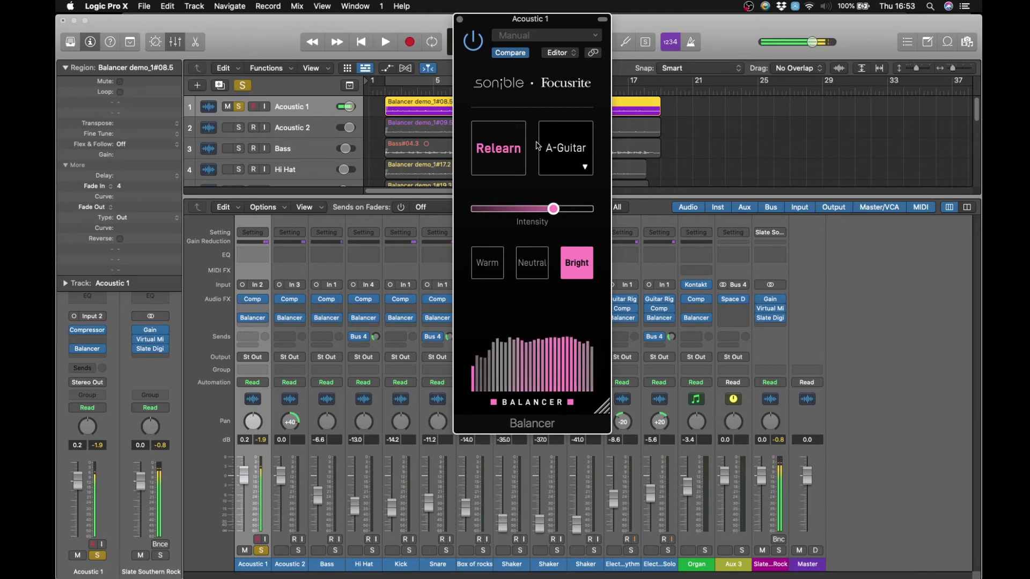
Close the Balancer window and unsolo Acoustic 1
{"action": "left_click", "coordinate": [459, 19]}
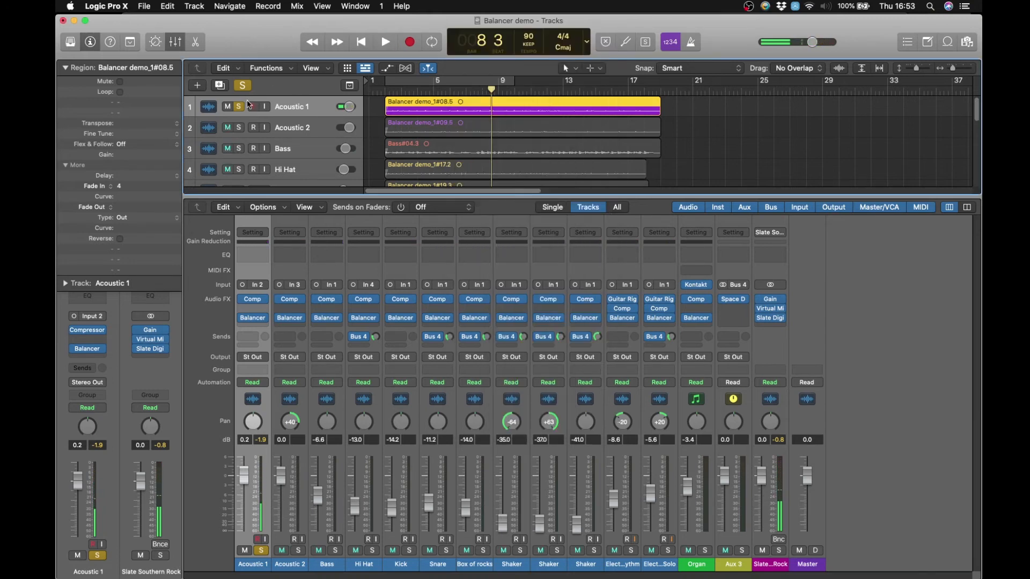
{"action": "left_click", "coordinate": [240, 108]}
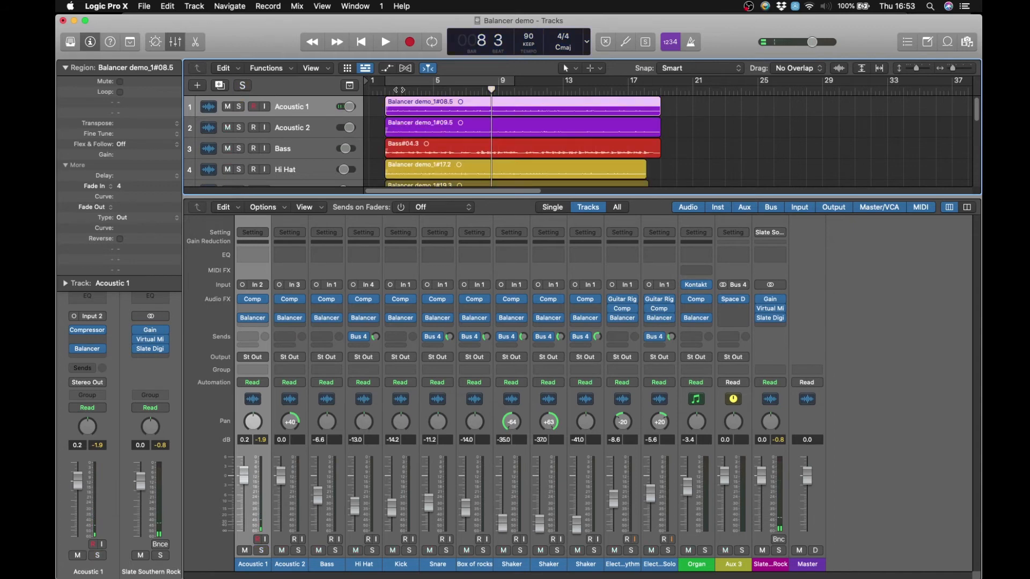
Move the playhead back to bar 2 at the regions' start and solo the Bass track
{"action": "left_click_drag", "start_coordinate": [401, 90], "coordinate": [388, 90]}
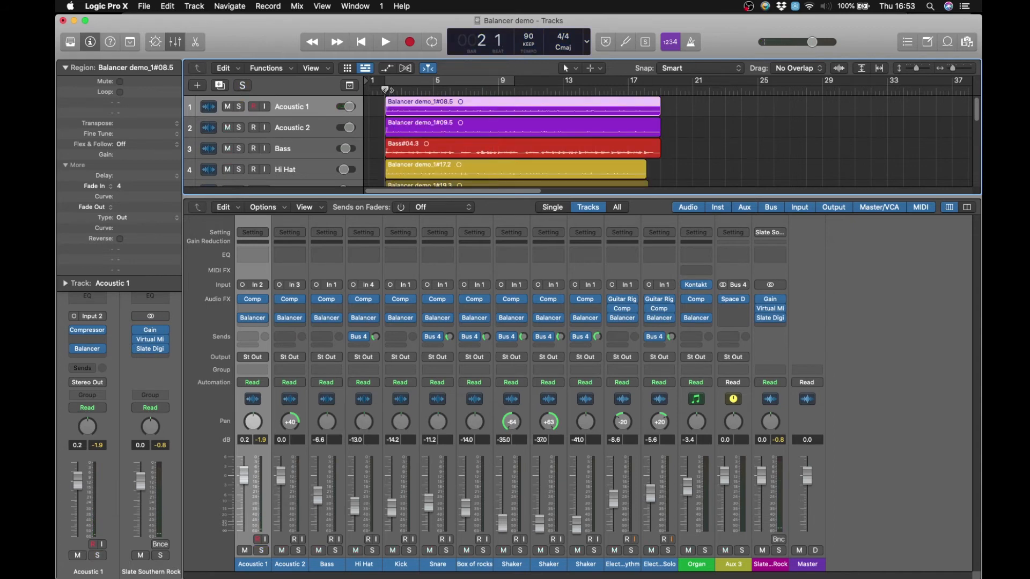
{"action": "left_click", "coordinate": [307, 156]}
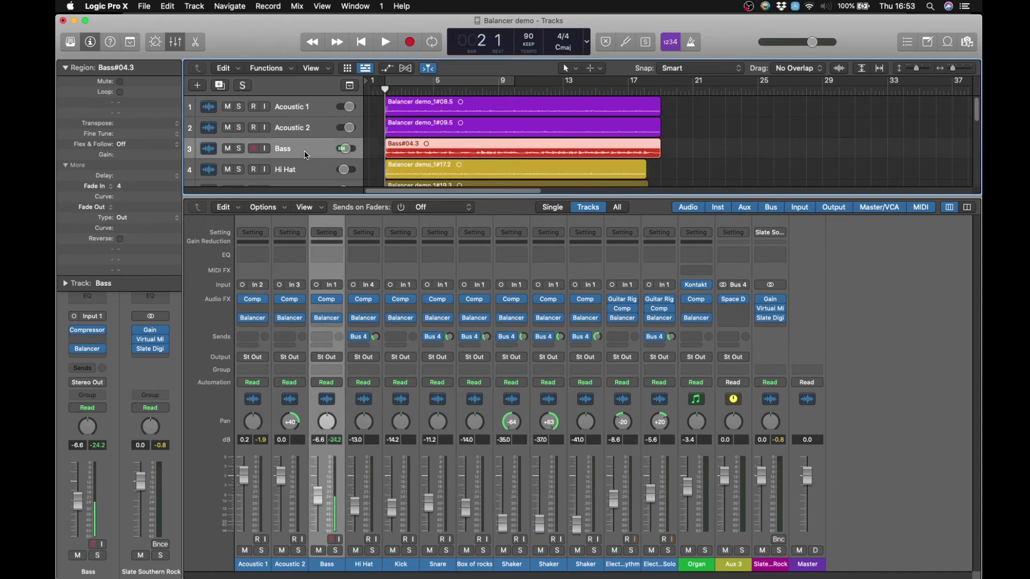
{"action": "left_click", "coordinate": [335, 551]}
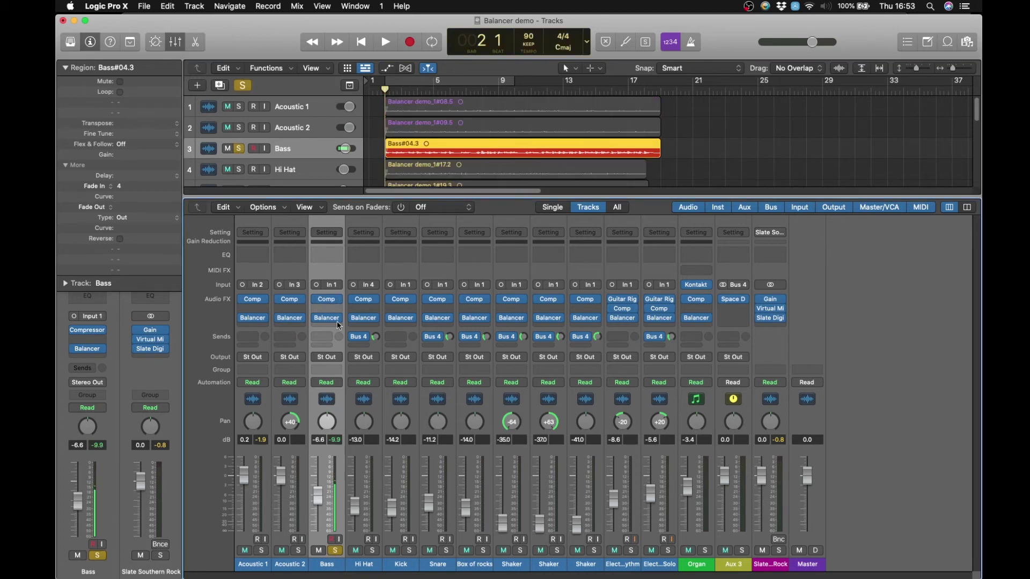
Audition the soloed bass with Balancer bypassed and re-enabled, open its plug-in window to show the settings, and stop playback
{"action": "left_click", "coordinate": [316, 318]}
{"action": "key", "text": "space"}
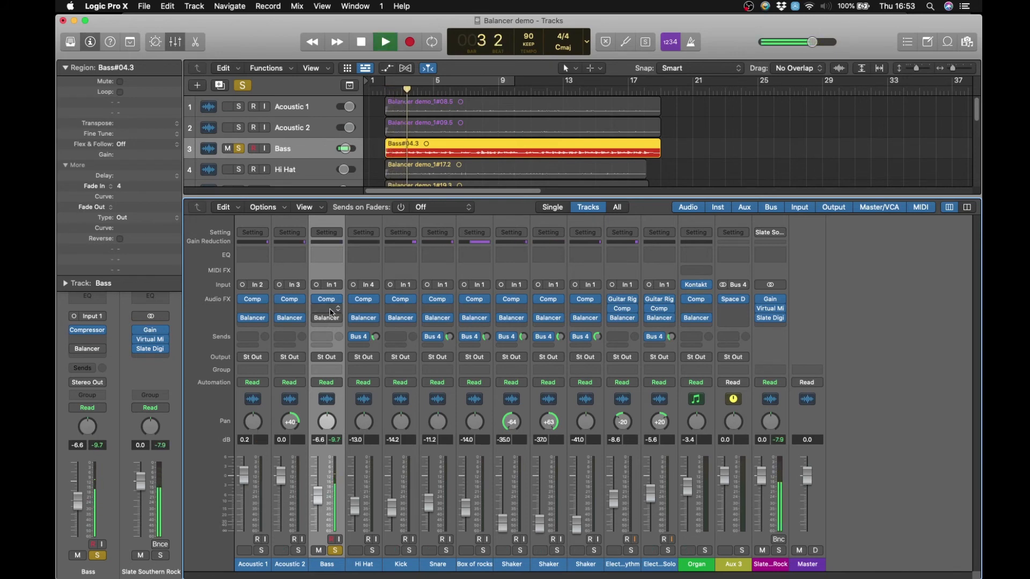
{"action": "left_click", "coordinate": [328, 317]}
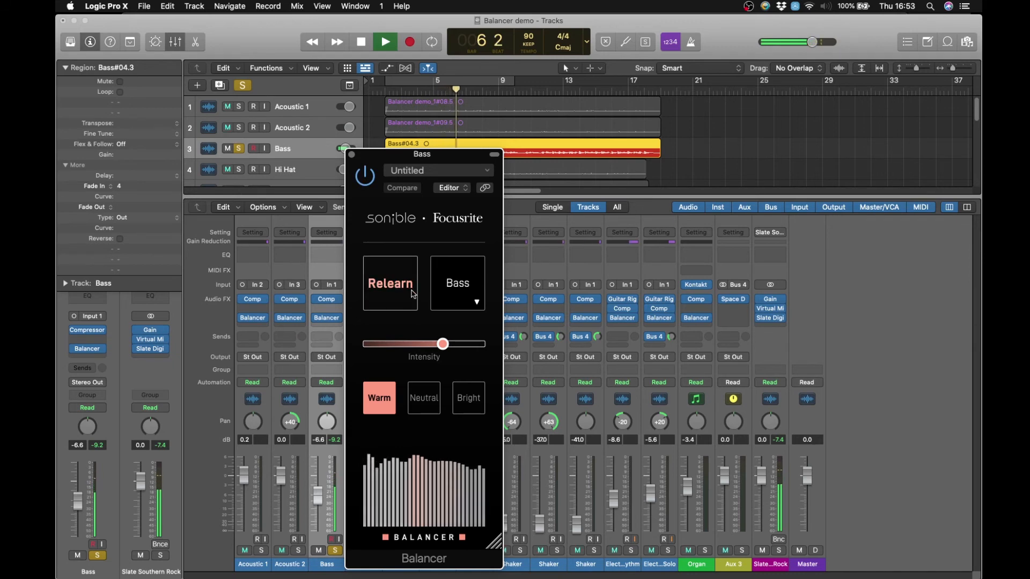
{"action": "key", "text": "space"}
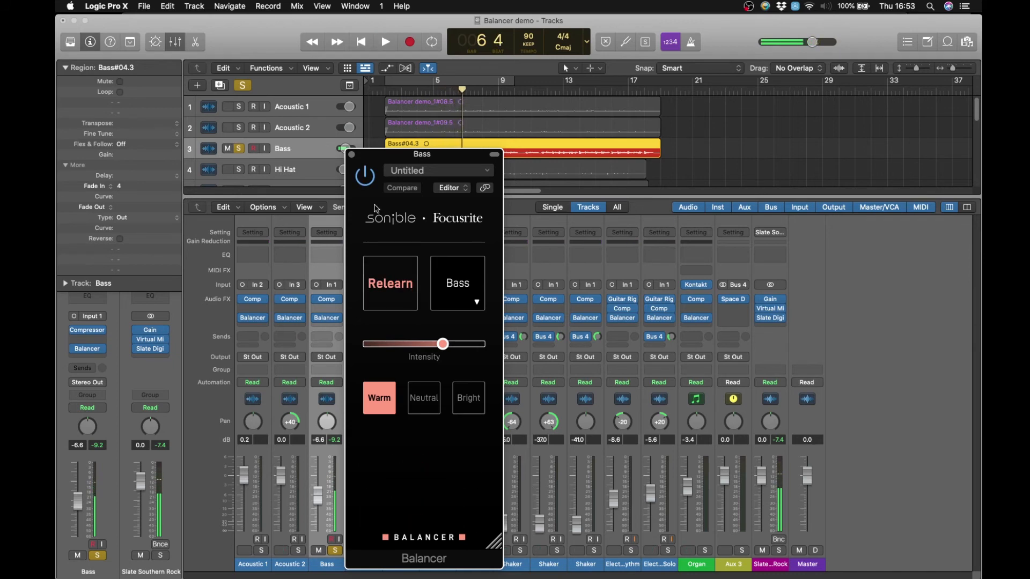
Close the Bass track's Balancer window and unsolo the track
{"action": "left_click", "coordinate": [351, 154]}
{"action": "key", "text": "s"}
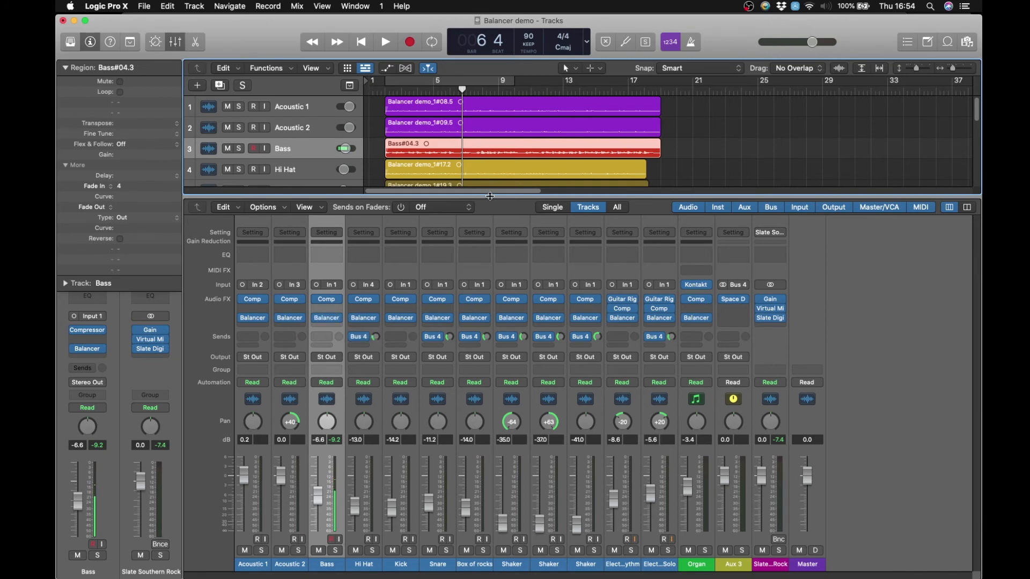
{"action": "mouse_move", "coordinate": [490, 197]}
{"action": "left_mouse_down"}
{"action": "mouse_move", "coordinate": [489, 374]}
{"action": "mouse_move", "coordinate": [490, 196]}
{"action": "left_mouse_up"}
Select all channel strips from Organ to Acoustic 1 and bypass Balancer on all of them at once
{"action": "left_click_drag", "start_coordinate": [694, 560], "coordinate": [257, 567]}
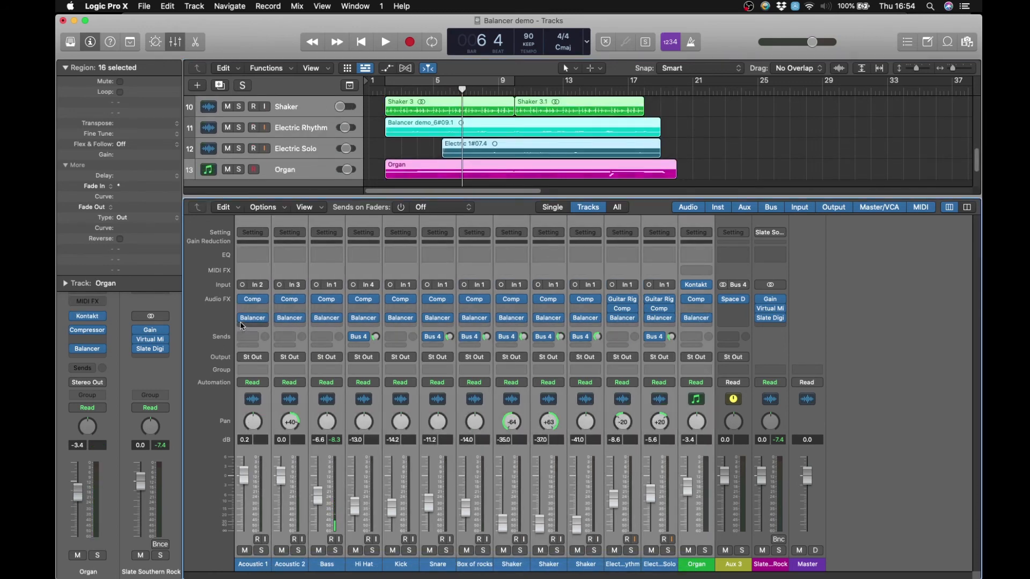
{"action": "mouse_move", "coordinate": [242, 321]}
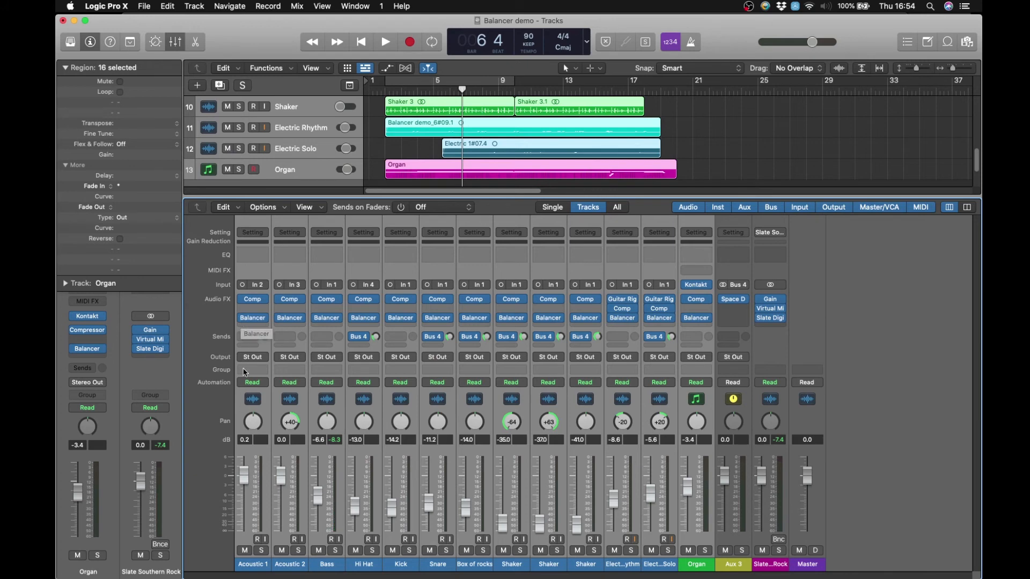
{"action": "left_click", "coordinate": [242, 319]}
Pan only Acoustic 1 to -40 and reselect the channel strips from Acoustic 1 through Organ
{"action": "left_click", "coordinate": [240, 567]}
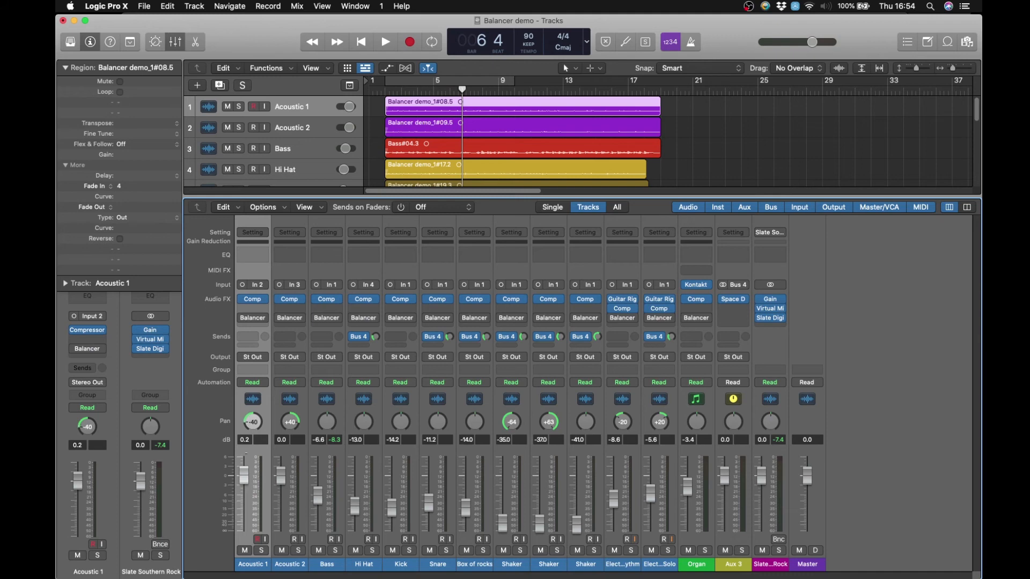
{"action": "left_click_drag", "start_coordinate": [250, 564], "coordinate": [690, 575]}
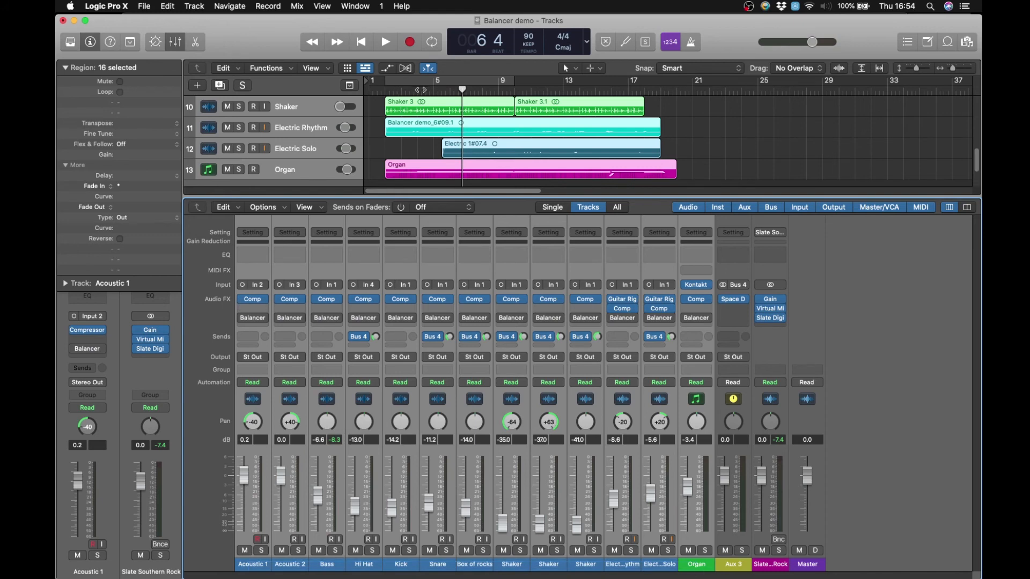
Play the full mix while toggling Balancer on and off across the selected channels, leave it enabled, and stop playback
{"action": "key", "text": "space"}
{"action": "mouse_move", "coordinate": [243, 317]}
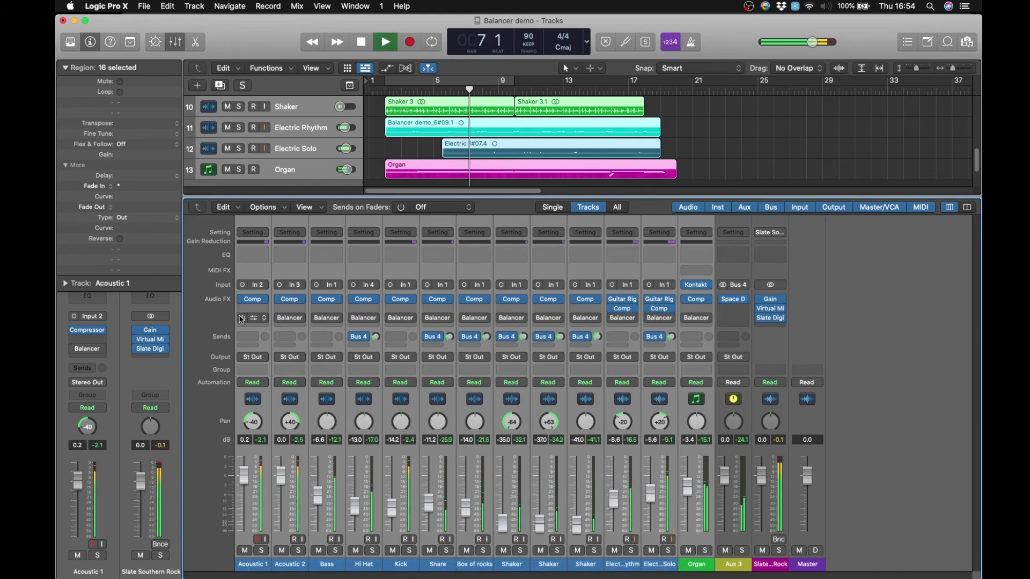
{"action": "left_click", "coordinate": [242, 318]}
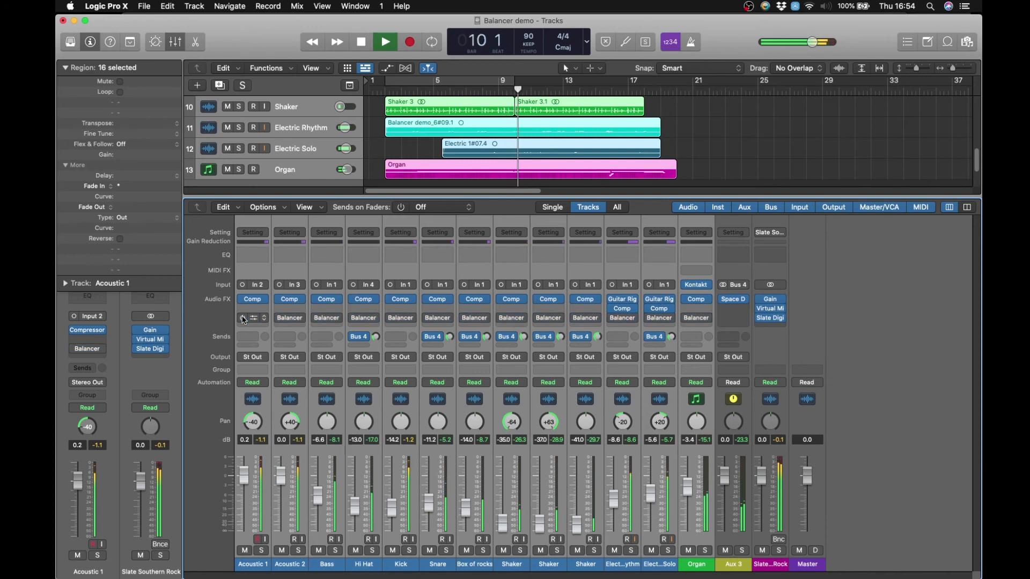
{"action": "left_click", "coordinate": [243, 319]}
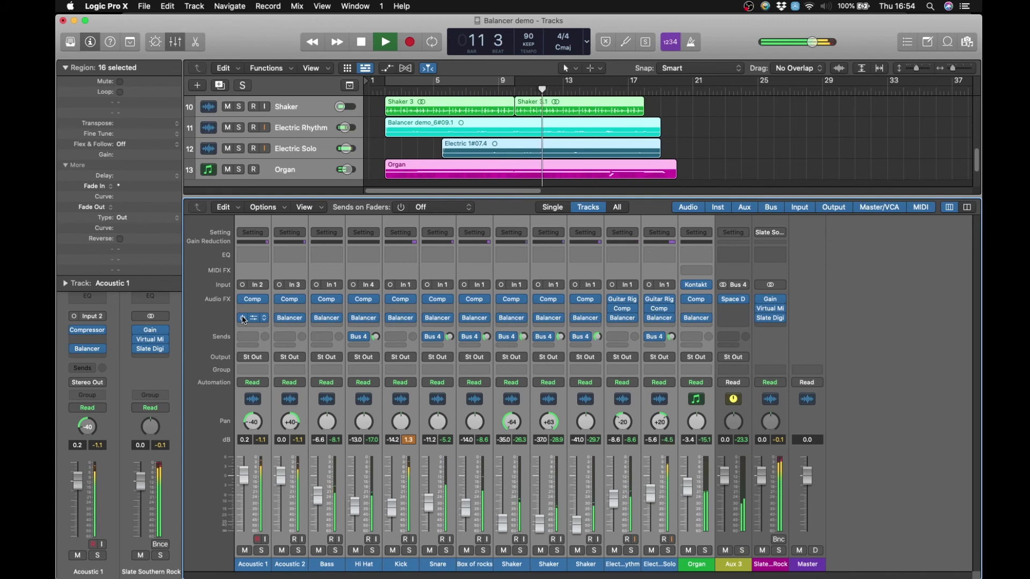
{"action": "left_click", "coordinate": [243, 319]}
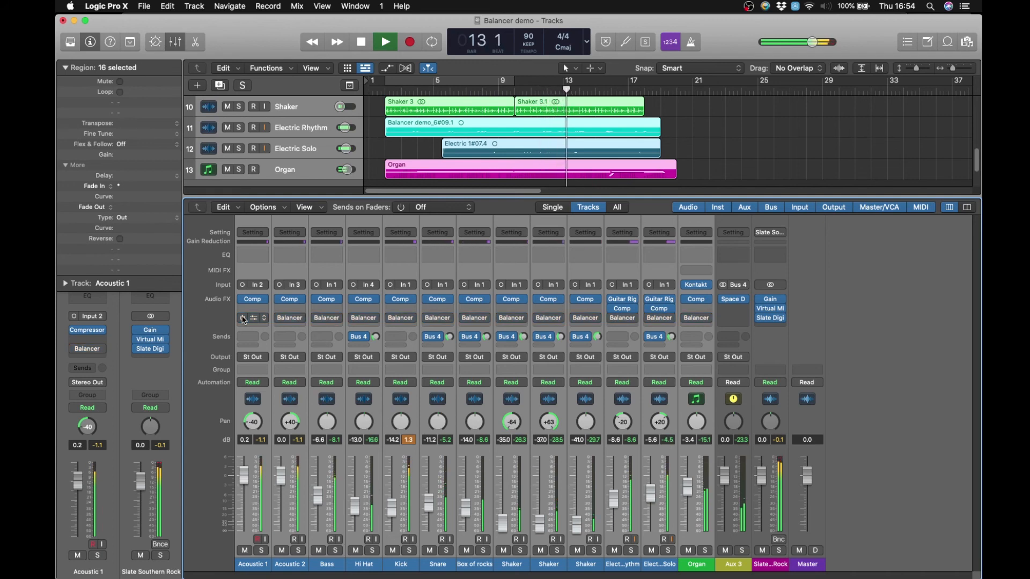
{"action": "left_click", "coordinate": [243, 320]}
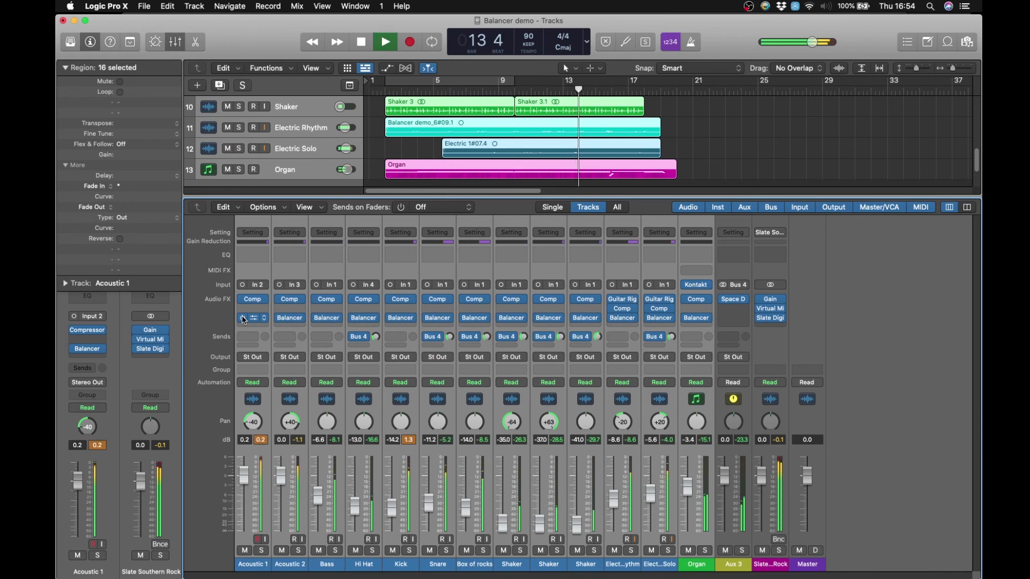
{"action": "key", "text": "space"}
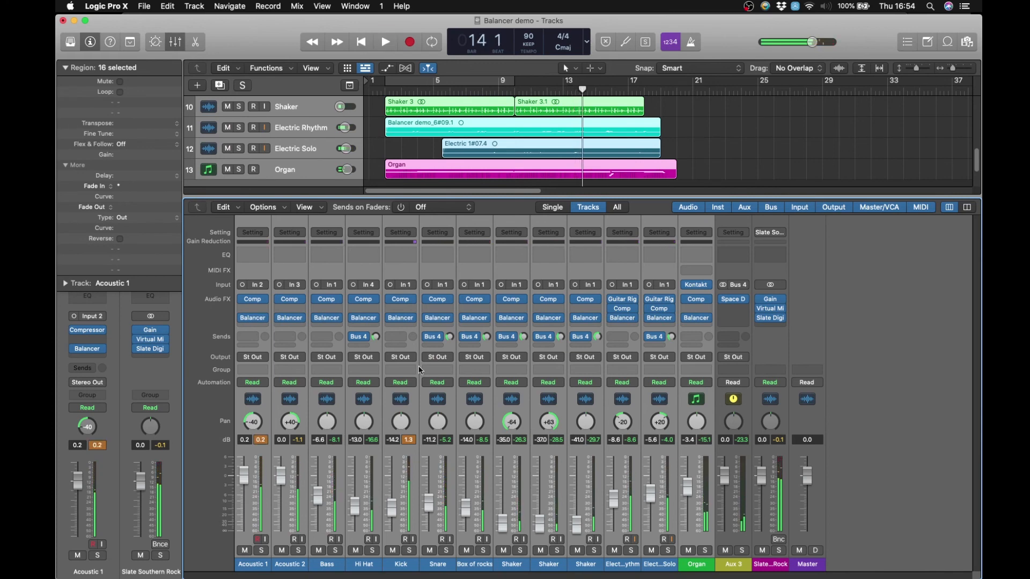
Enlarge the tracks area by shrinking the mixer until all 13 tracks fit, and deselect all regions
{"action": "left_click", "coordinate": [885, 364]}
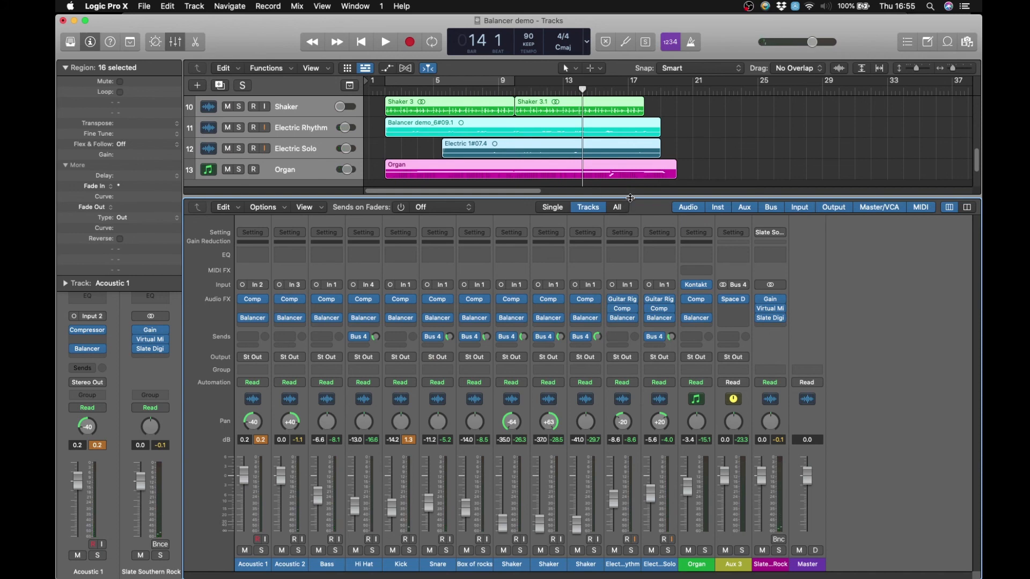
{"action": "left_click_drag", "start_coordinate": [631, 198], "coordinate": [676, 466]}
{"action": "left_click", "coordinate": [785, 427]}
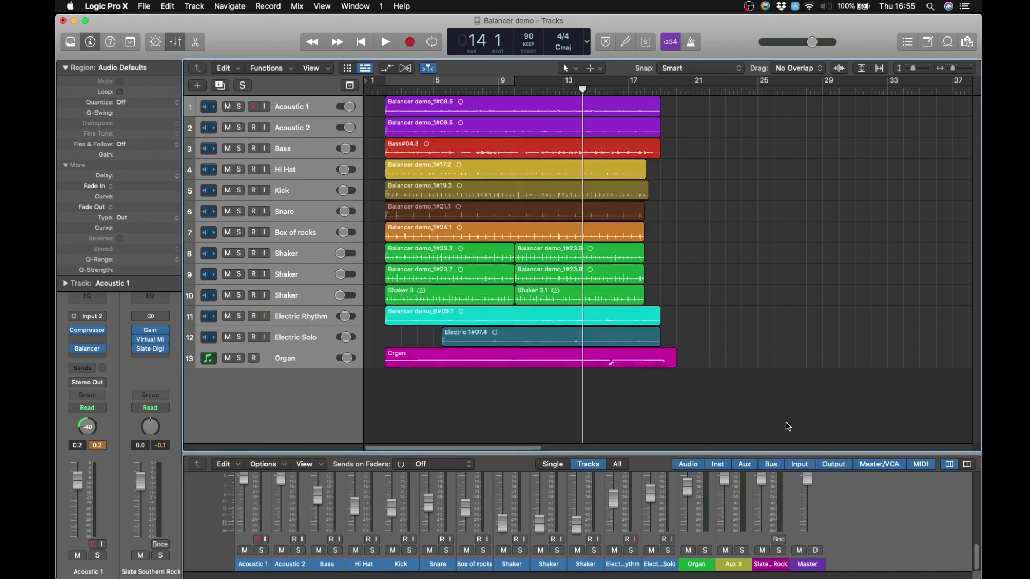